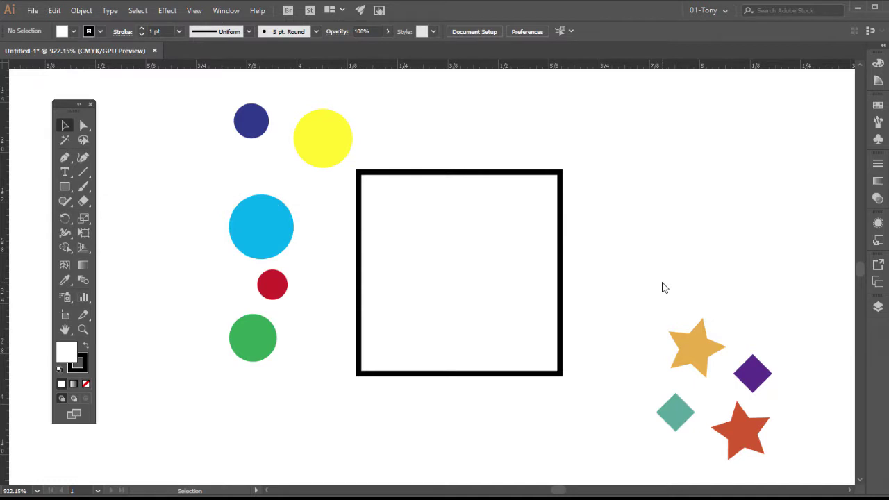
- Select the half-inch square, toggling to Direct Selection (A) and back to Selection (V)
left_click(450, 184)
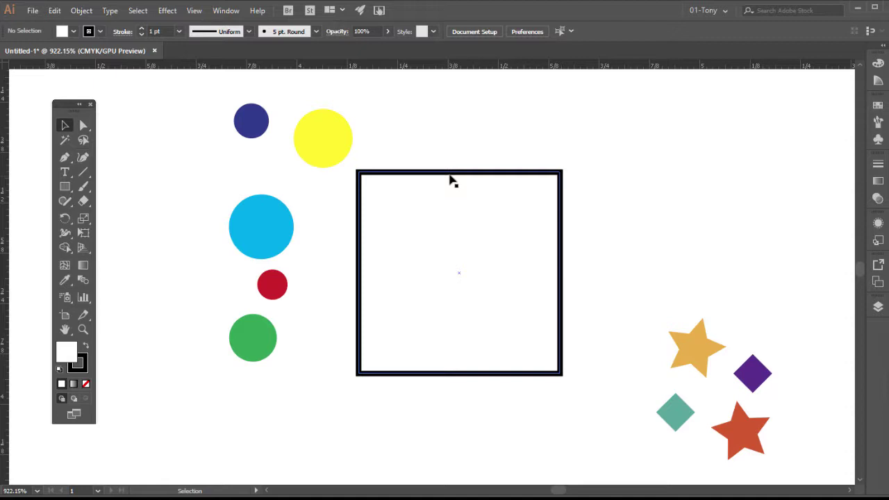
left_click(450, 179)
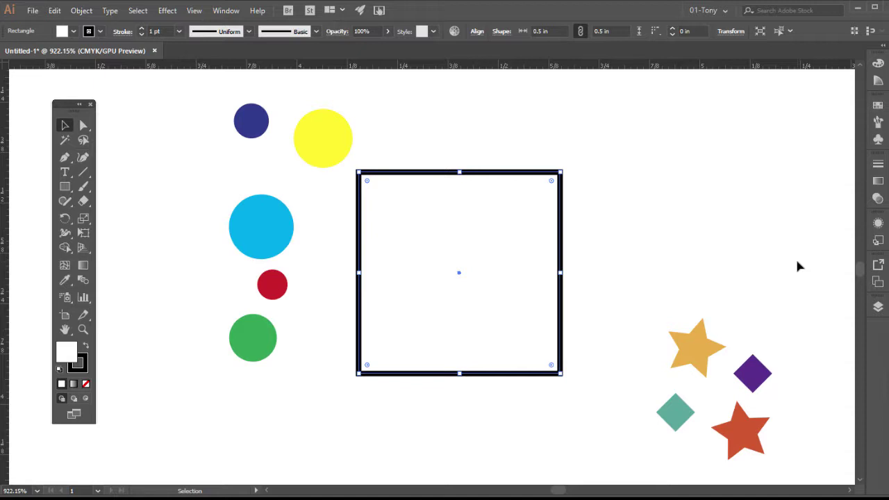
key("a")
key("v")
- Convert the half-inch square into a guide with Make Guides
left_click(498, 143)
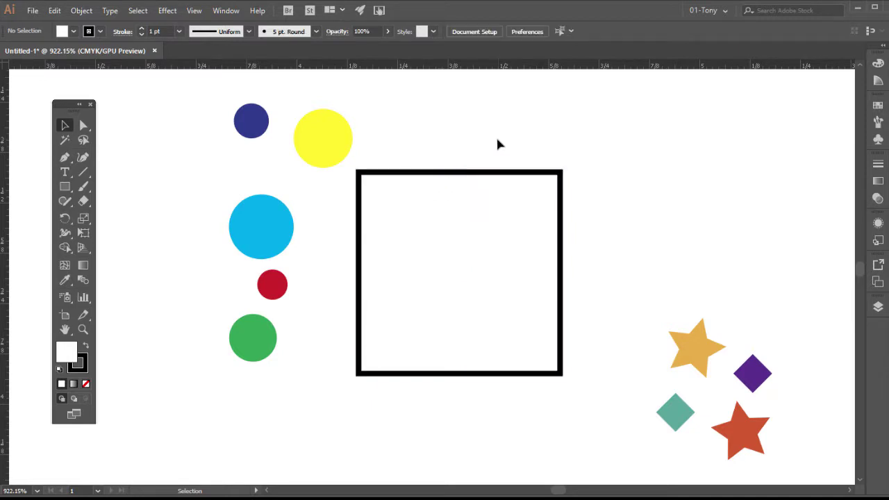
left_click(479, 177)
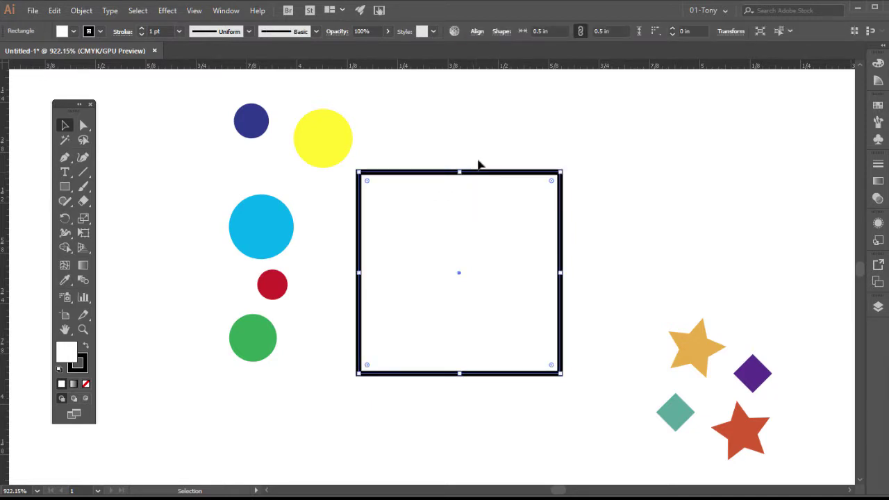
right_click(486, 178)
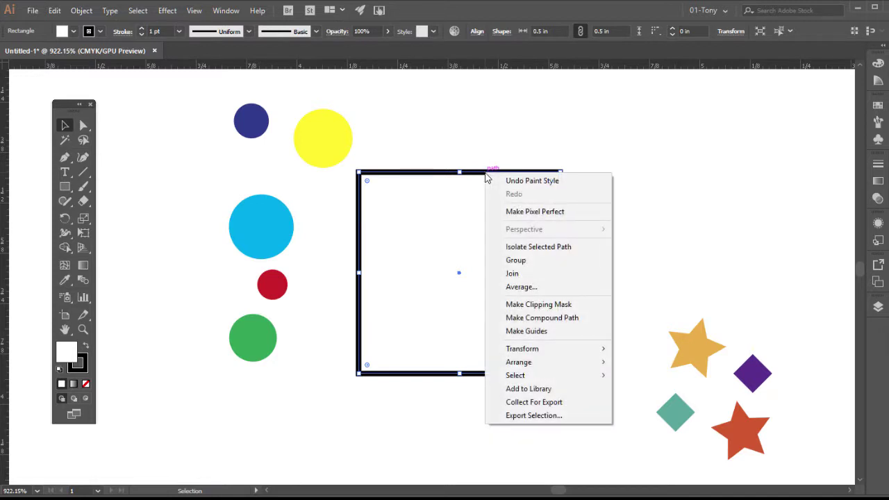
left_click(556, 332)
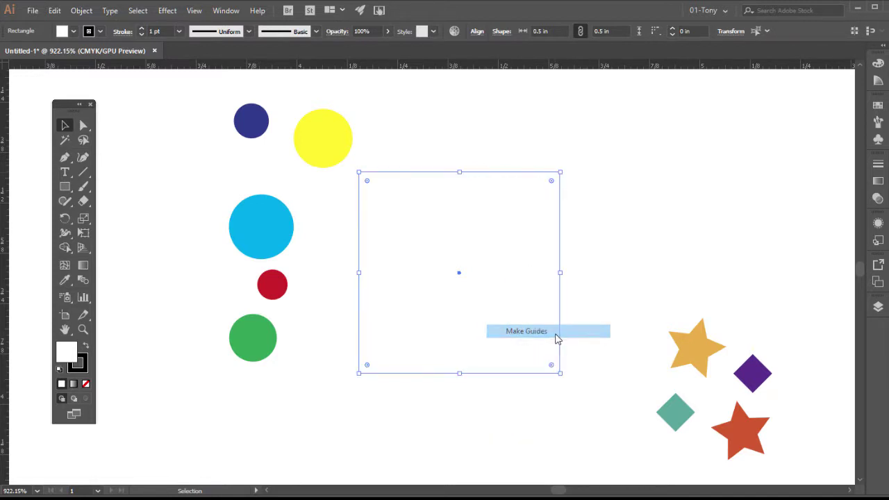
- Lock the guides in place from the canvas context menu
left_click(633, 276)
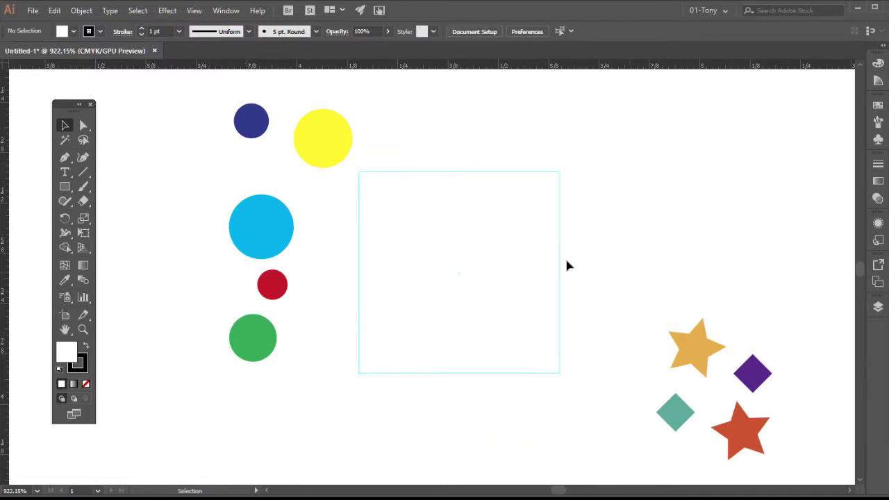
right_click(439, 152)
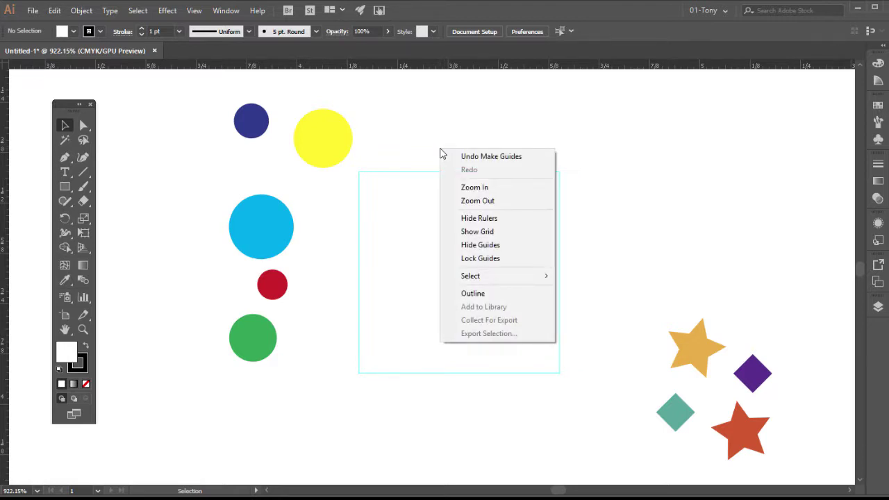
left_click(456, 262)
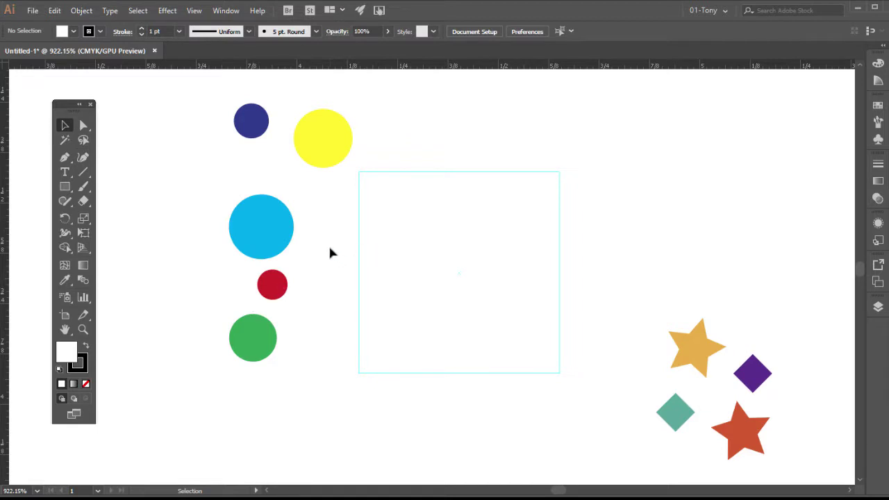
- Drag the cyan, red and green circles onto the guide's left edge and move the Tools panel right
left_click_drag(201, 203, 290, 371)
left_click_drag(257, 227, 377, 222)
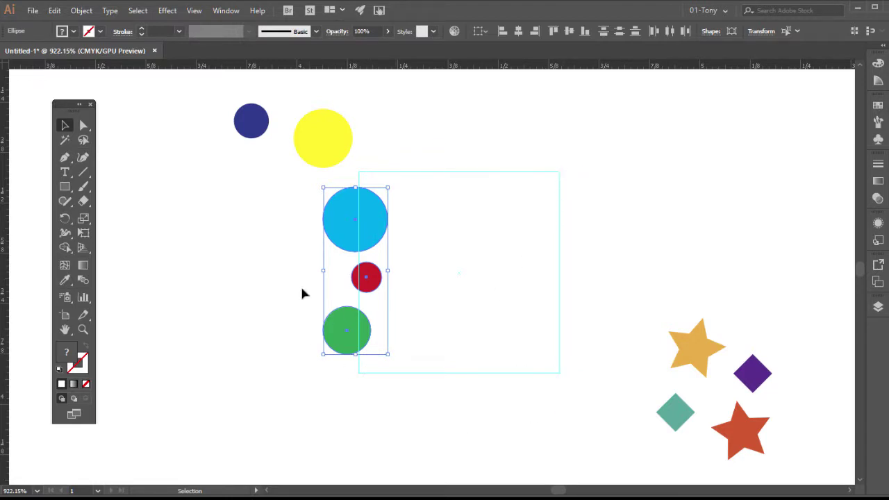
left_click_drag(61, 107, 127, 112)
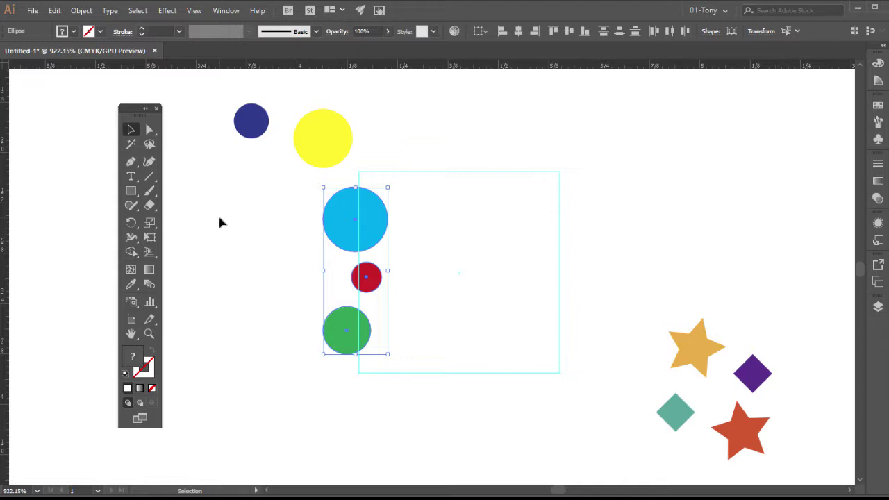
- Copy the cyan, red and green circles with a Move of Horizontal 0.5 in, Vertical 0
double_click(131, 131)
left_click_drag(308, 198, 603, 151)
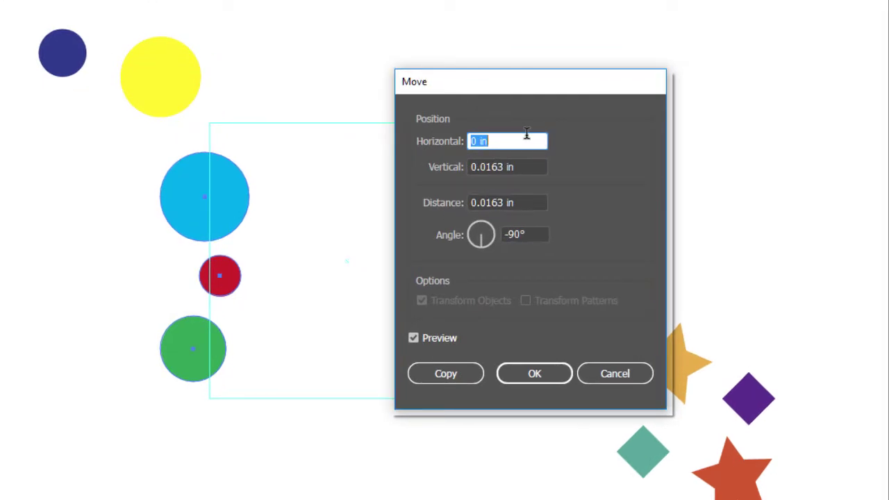
type(".5")
key("Tab")
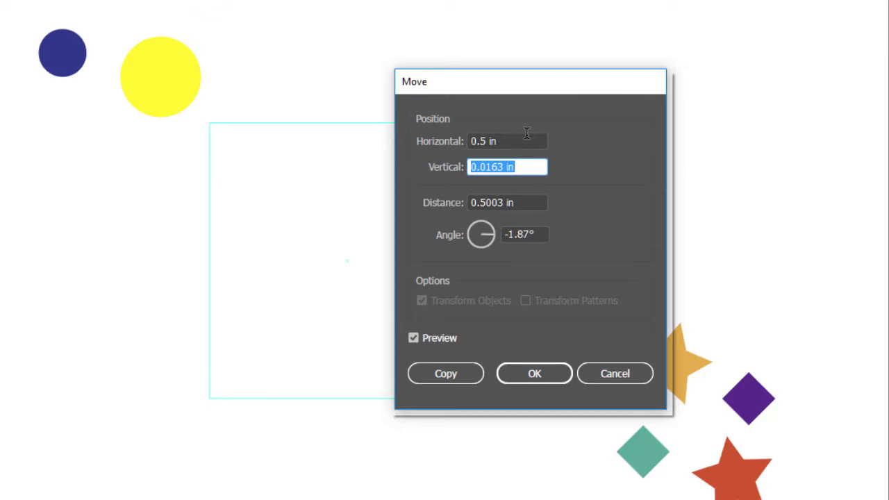
type("0")
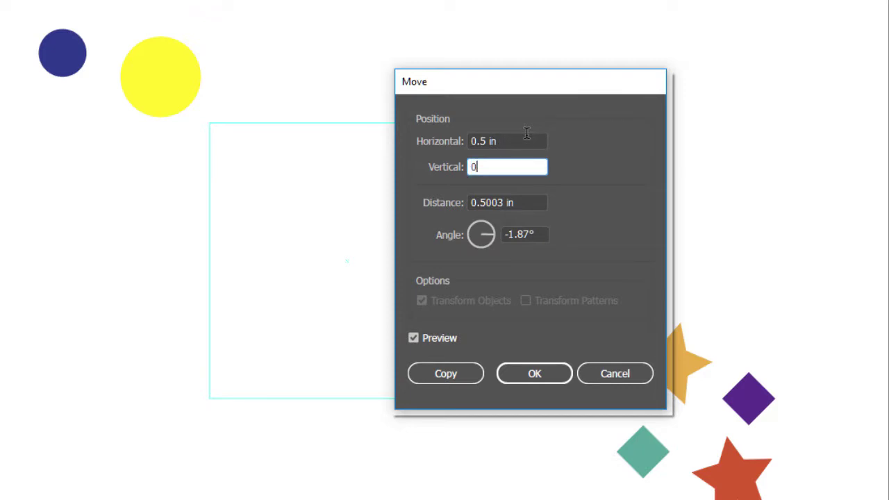
left_click_drag(545, 92, 124, 199)
left_click(33, 485)
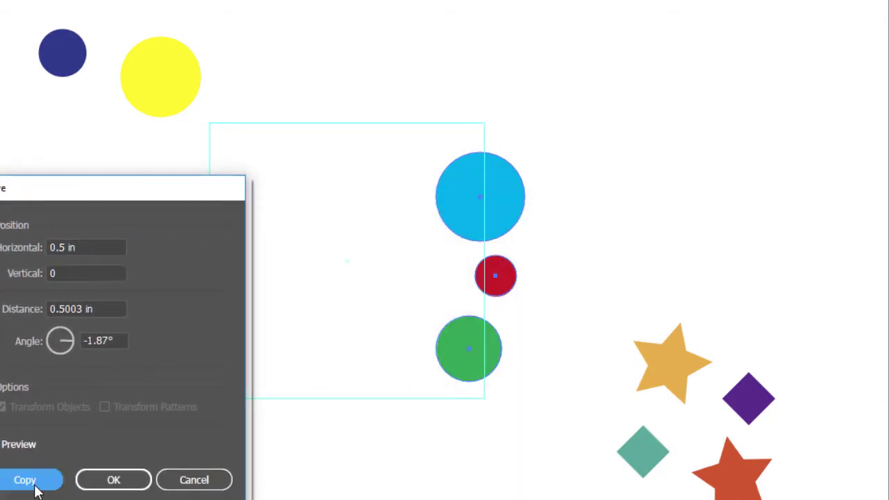
left_click(602, 245)
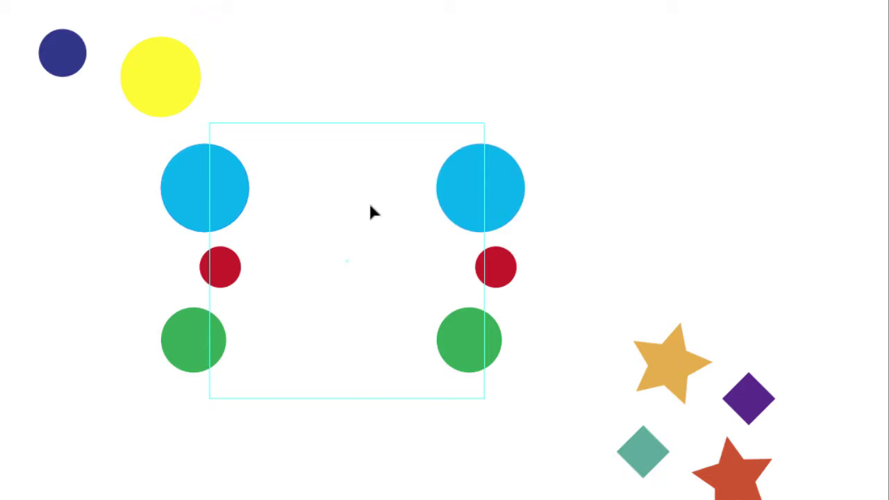
- Move the navy and yellow circles together onto the top edge of the square guide
left_click(61, 53)
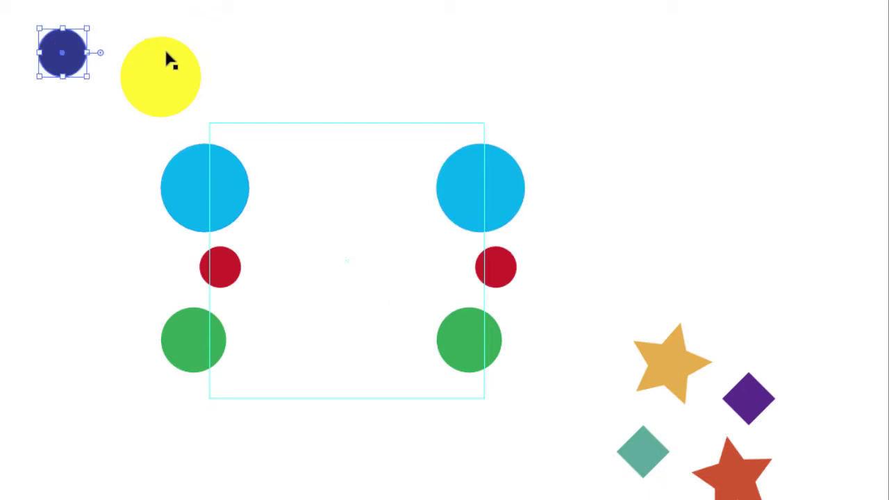
scroll(171, 62, "down", 1)
left_click(168, 50)
scroll(175, 49, "up", 1)
left_click_drag(174, 48, 382, 60)
key("ctrl+z")
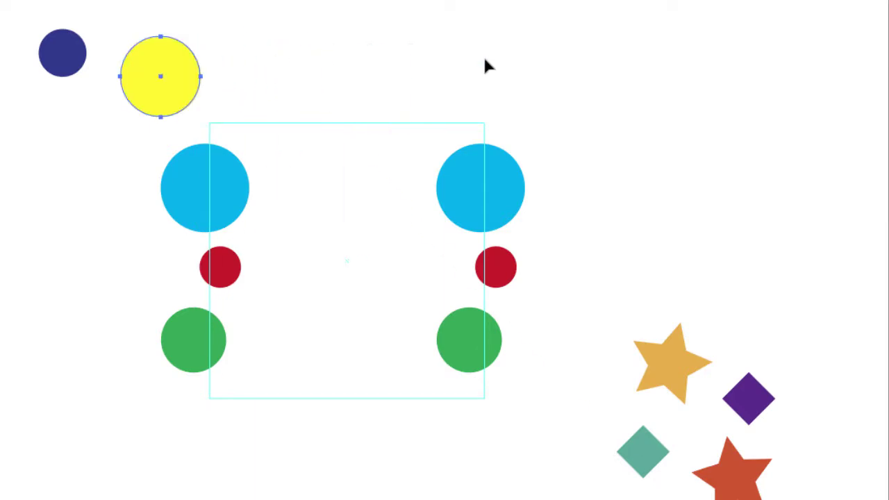
left_click(13, 33)
left_click_drag(11, 28, 188, 105)
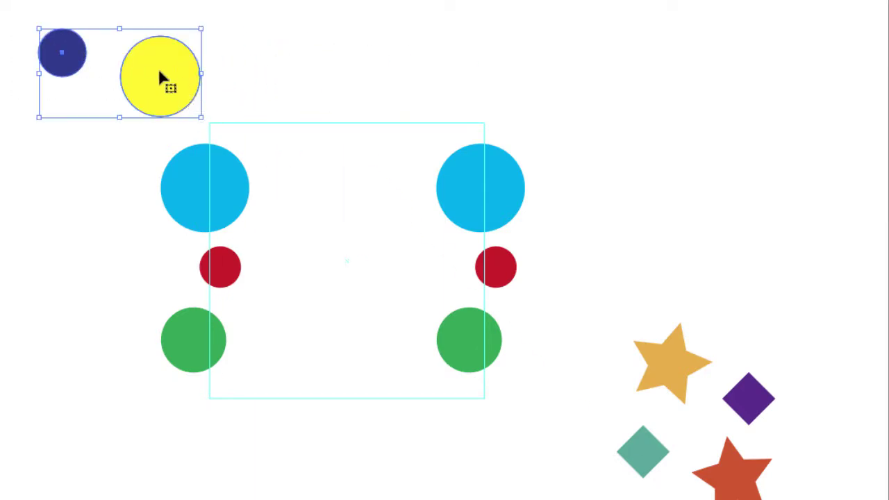
left_click_drag(168, 66, 384, 134)
left_click(581, 38)
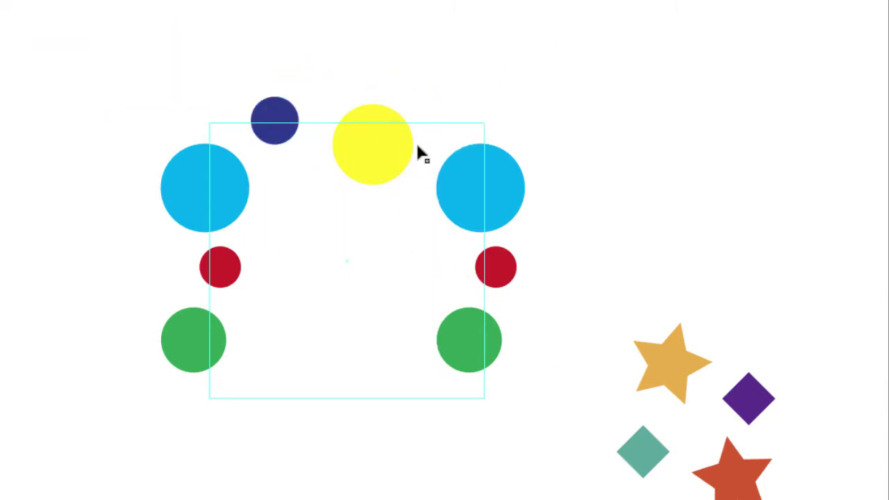
- Reselect both the navy and yellow circles
left_click(282, 119)
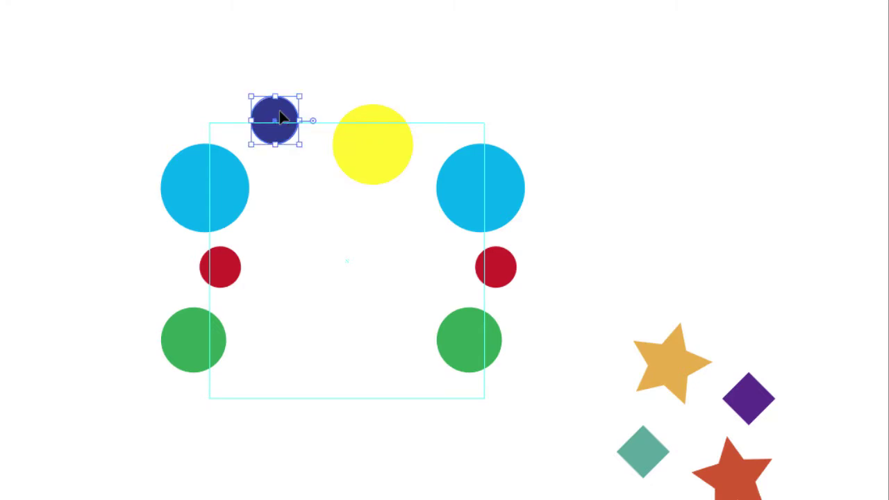
left_click(389, 175)
left_click(313, 76)
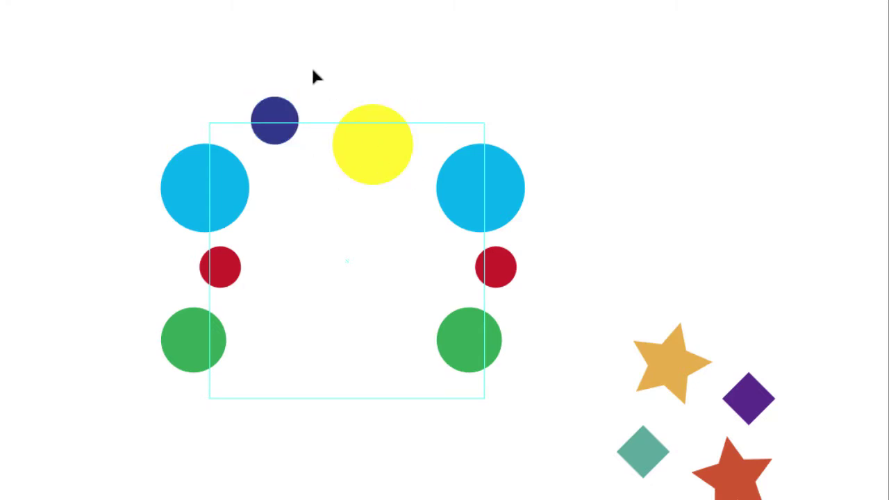
left_click(274, 119)
left_click(384, 157, "shift")
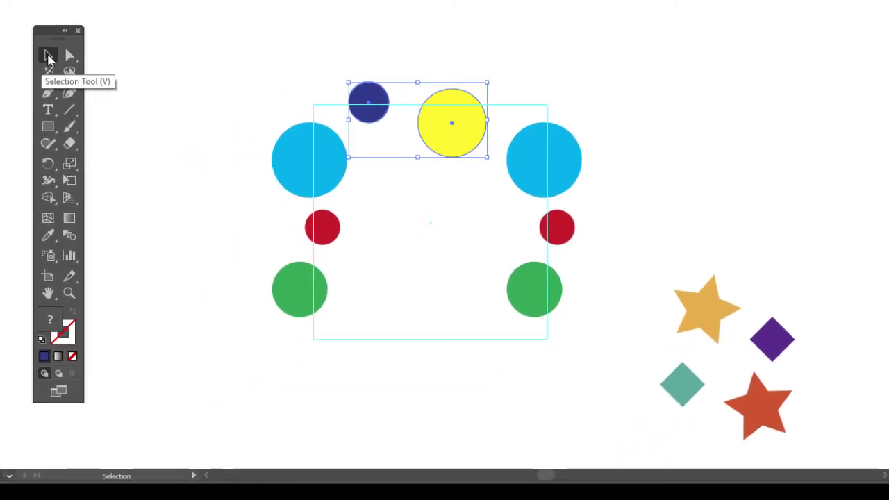
- Copy the navy and yellow circles with a Move of Horizontal 0, Vertical 0.5 in
double_click(49, 57)
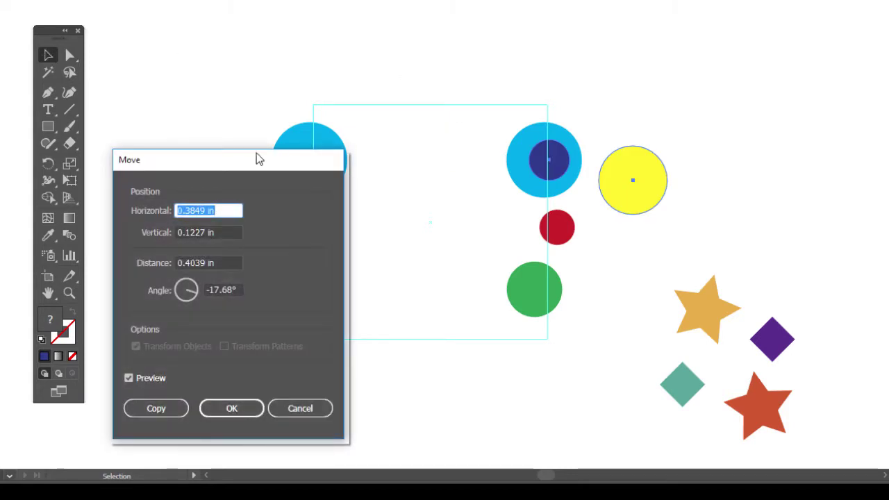
left_click_drag(236, 162, 227, 51)
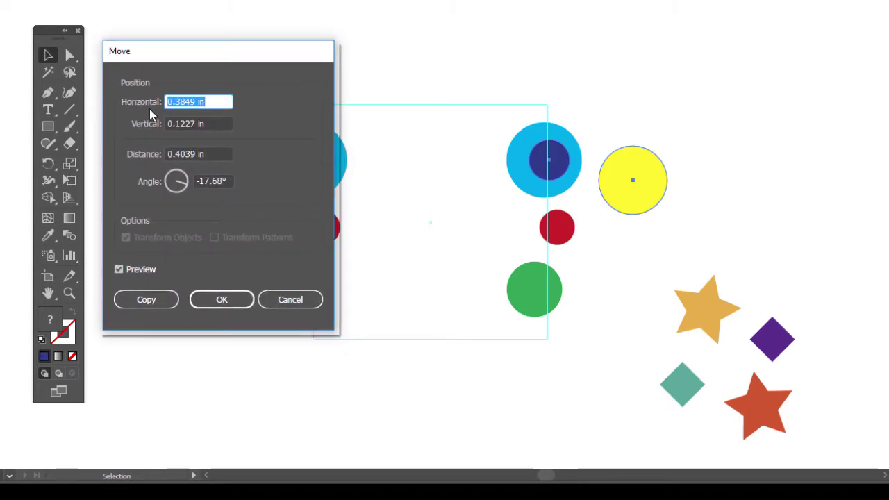
type("0")
key("Tab")
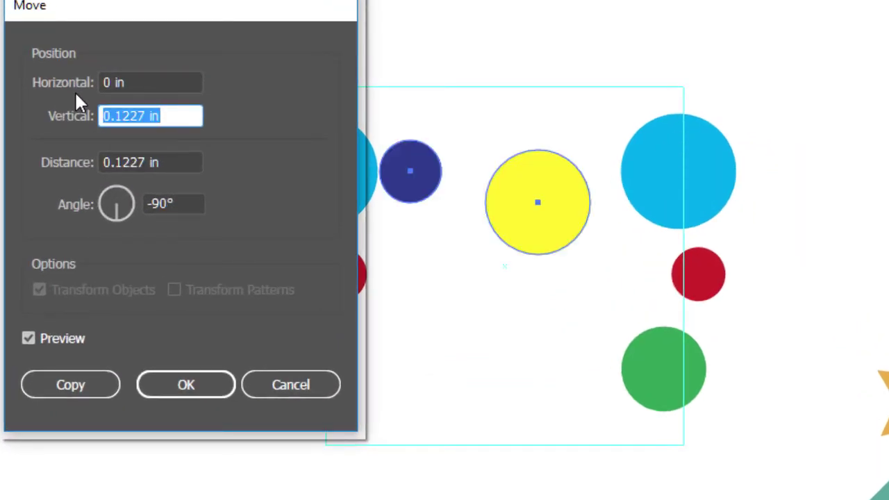
key("BackSpace")
type(".5")
key("Tab")
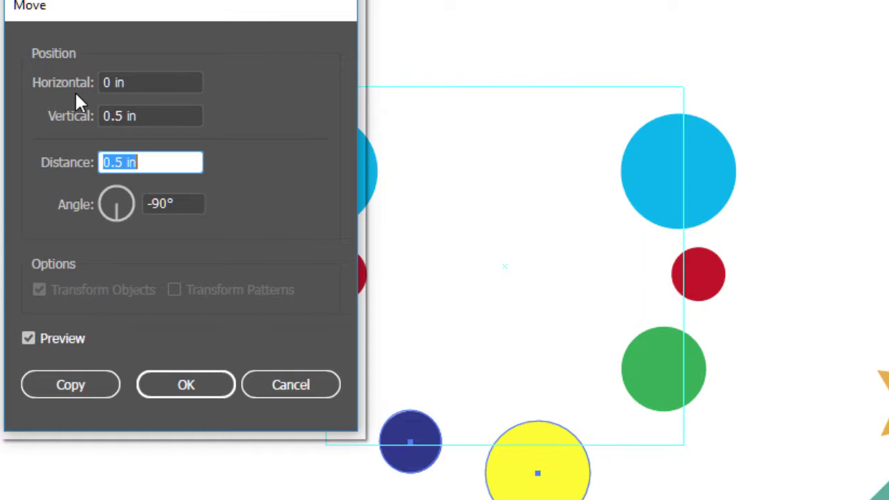
left_click(77, 386)
left_click(413, 162)
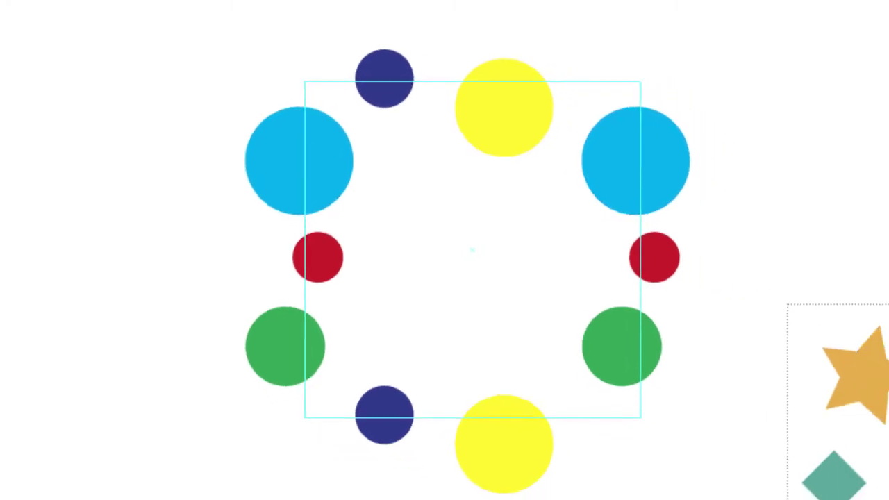
- Move the two stars and two diamonds into the circle ring and nudge them right to centre
left_click(812, 430)
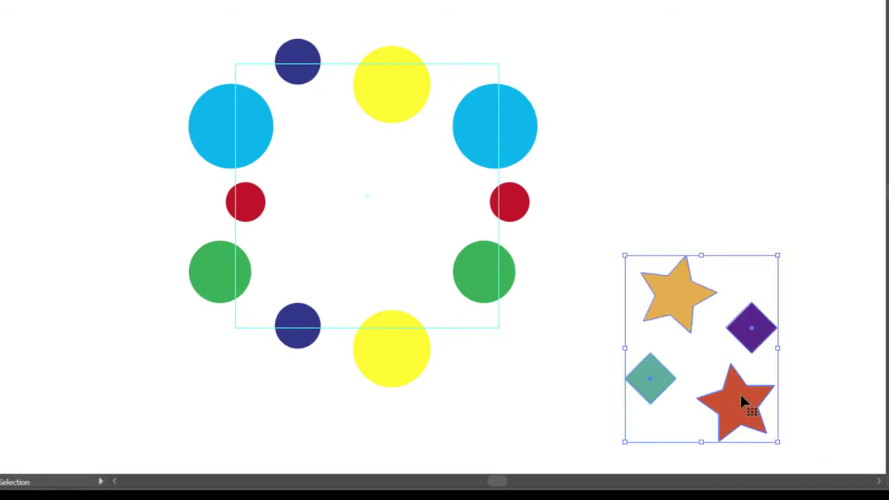
left_click_drag(740, 392, 397, 253)
left_click(699, 196)
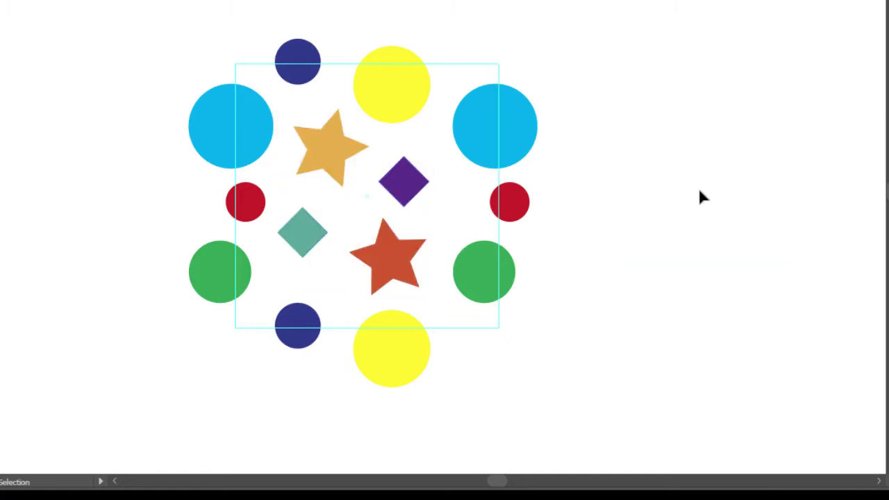
left_click_drag(293, 136, 409, 270)
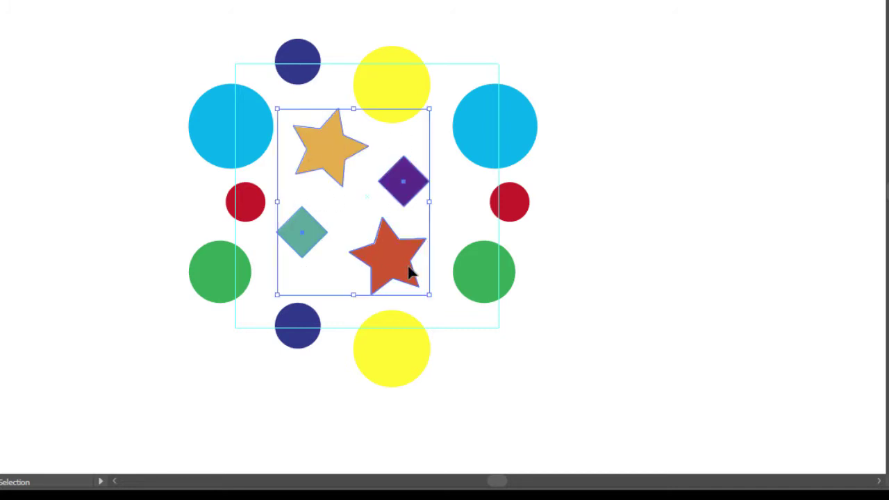
key("Right")
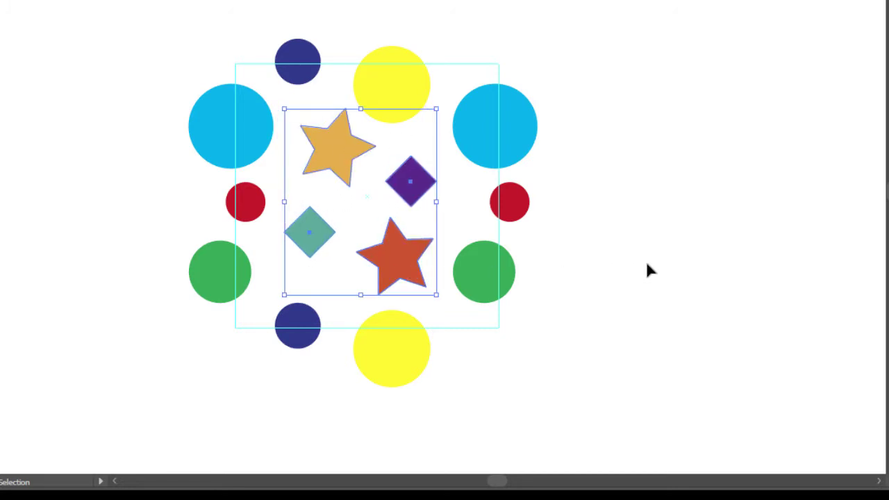
left_click(647, 271)
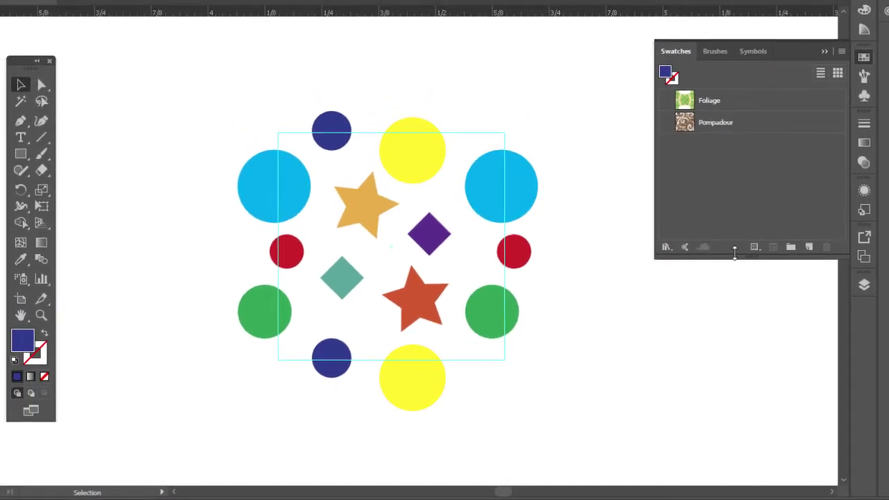
left_click(757, 248)
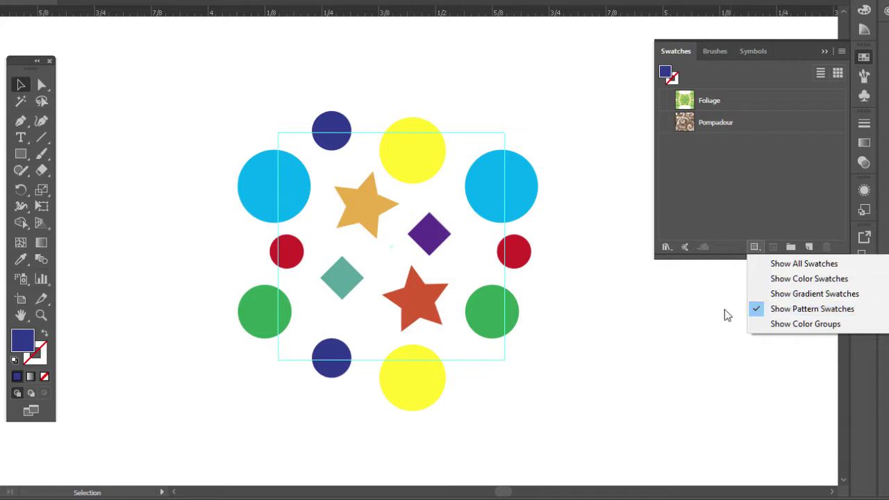
left_click(677, 323)
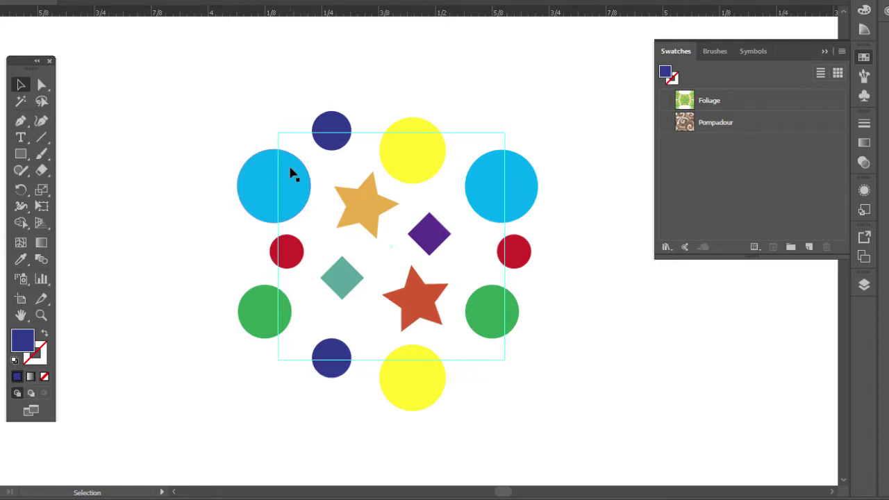
left_click_drag(20, 59, 77, 60)
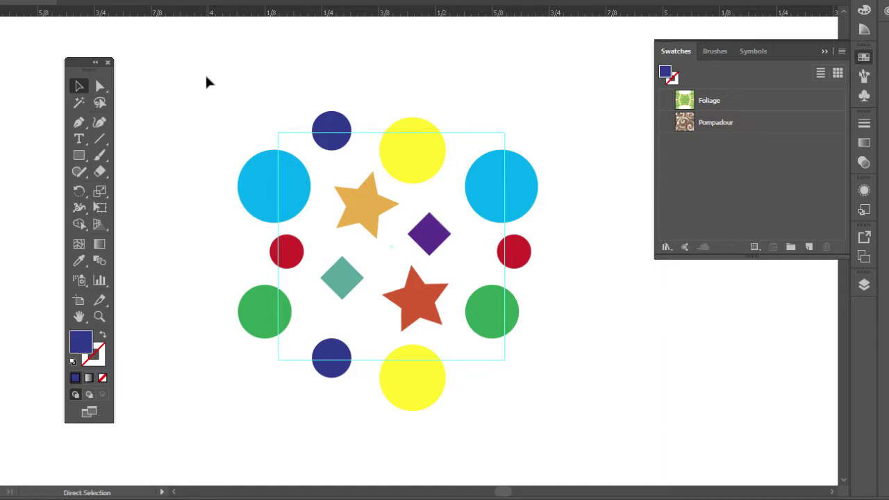
- Give the boundary square default colours, then set both its fill and stroke to None
key("d")
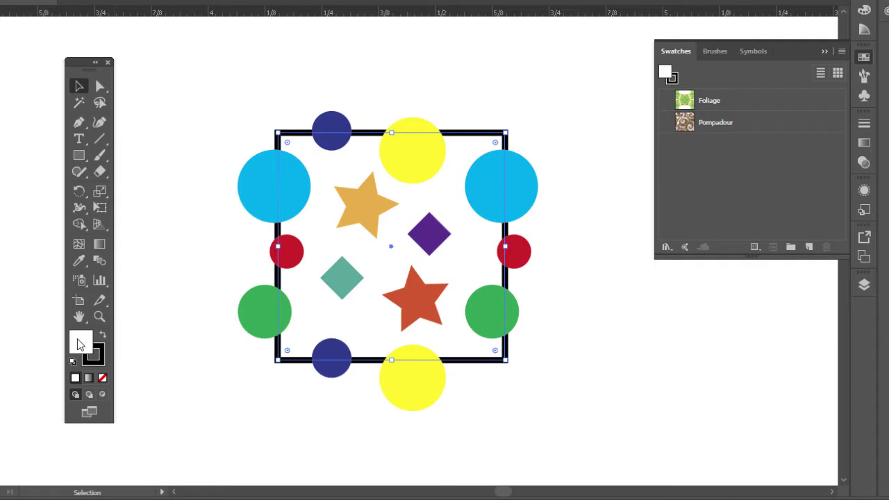
left_click(102, 378)
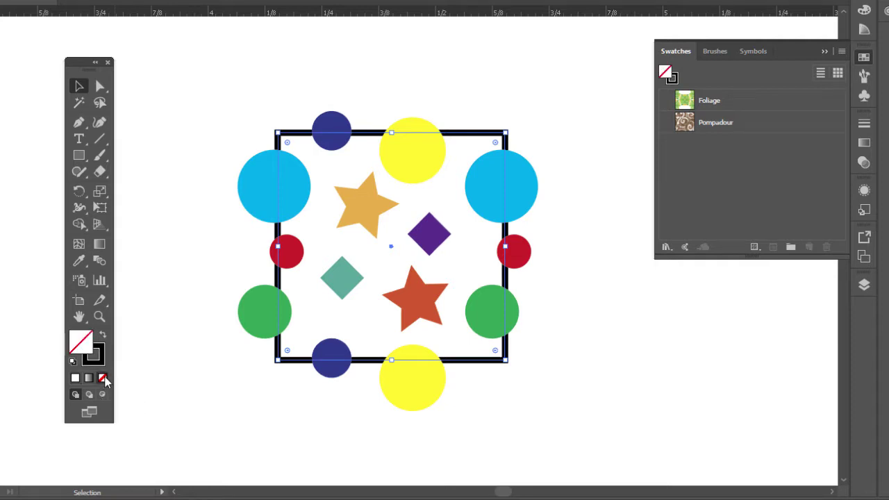
left_click(99, 355)
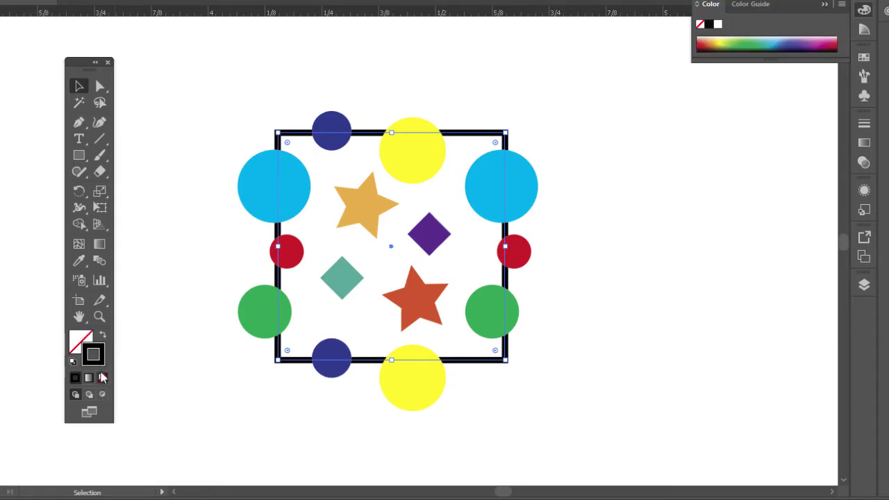
left_click(102, 378)
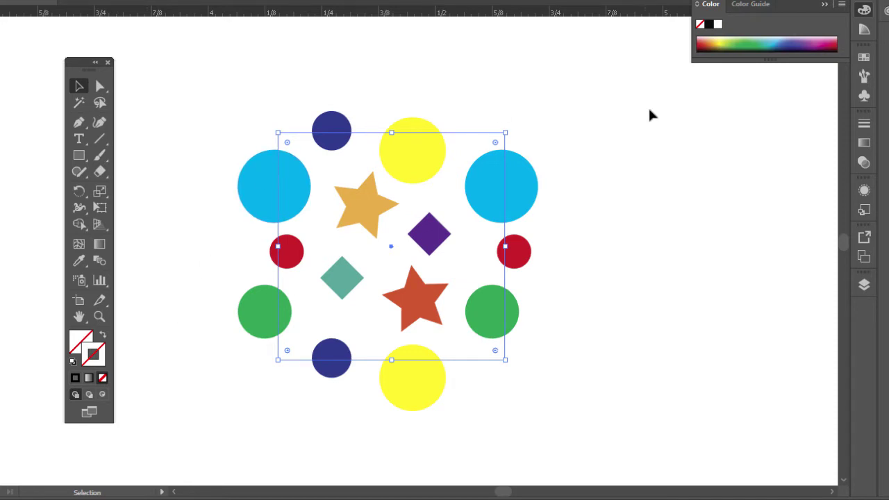
left_click(277, 98)
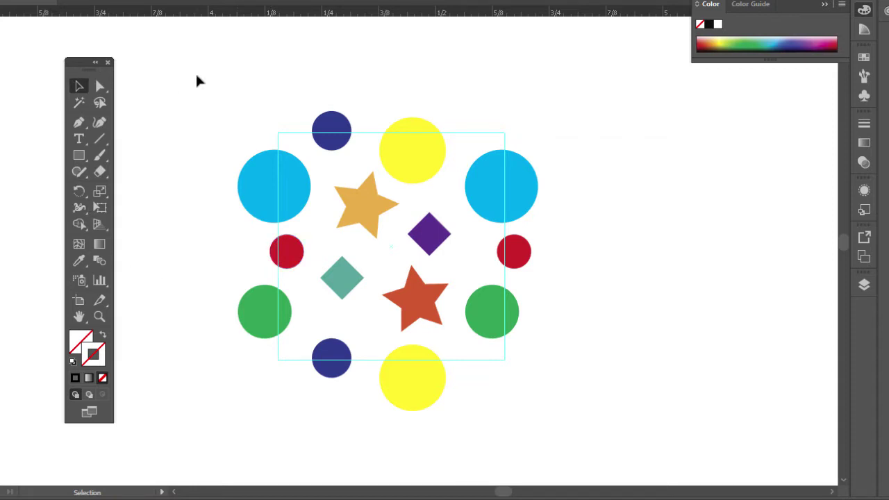
- Drag all the tile artwork, including the square, into the Swatches panel as New Pattern Swatch 2
left_click(864, 58)
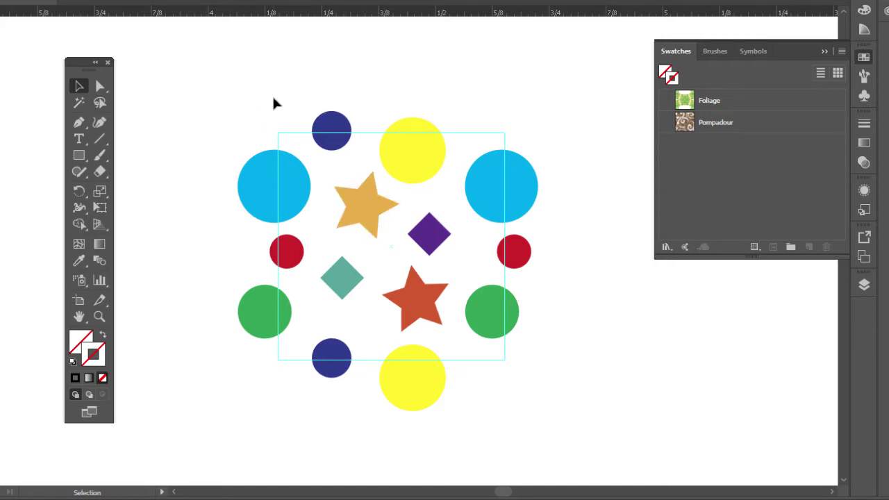
left_click_drag(219, 80, 600, 434)
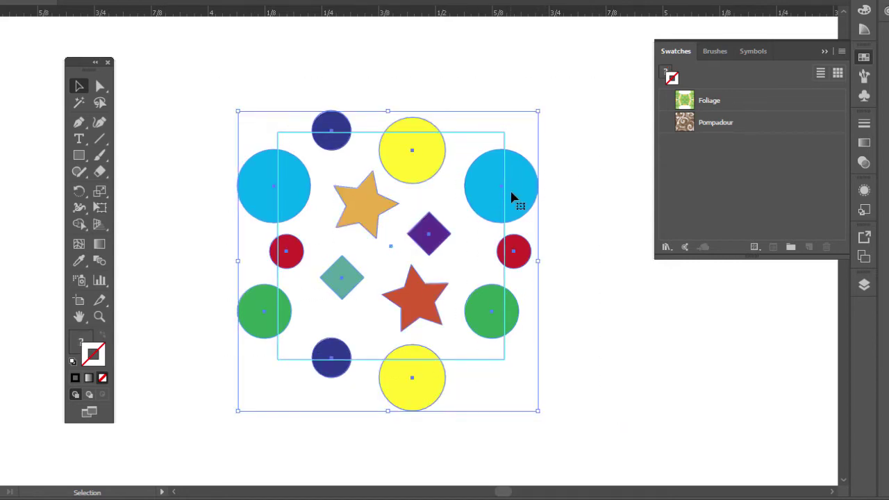
left_click_drag(518, 199, 681, 182)
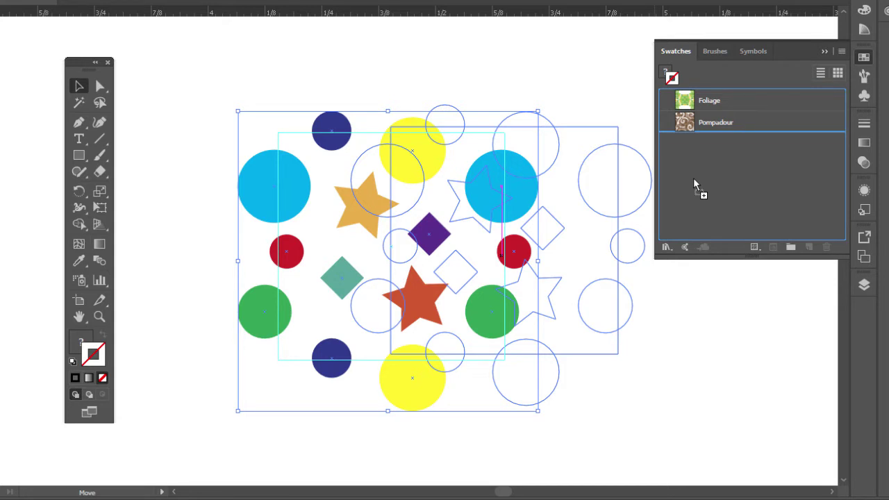
left_click_drag(693, 179, 693, 179)
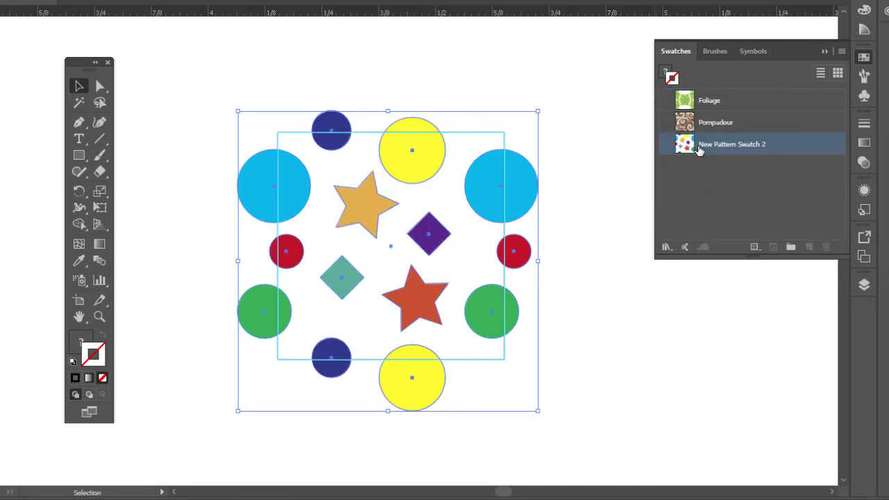
left_click(629, 362)
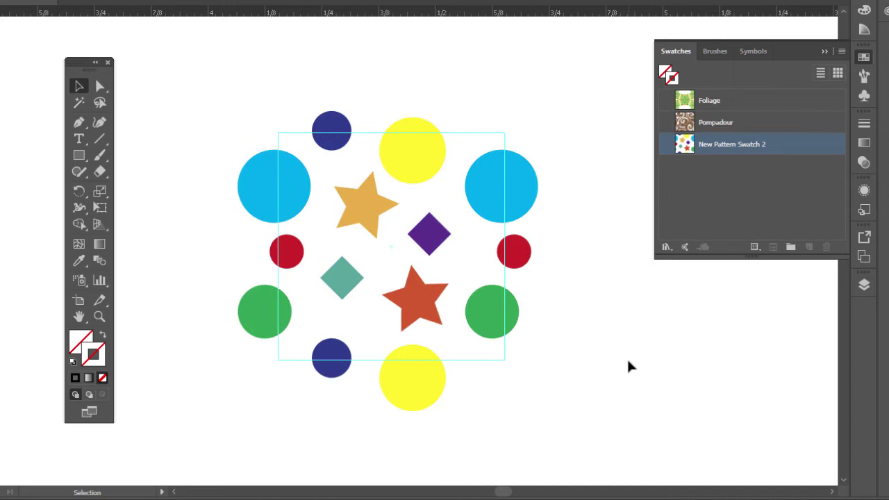
- Zoom out and draw a large square with the Rectangle tool (M) beside the tile
key("ctrl+minus")
key("ctrl+minus")
key("ctrl+minus")
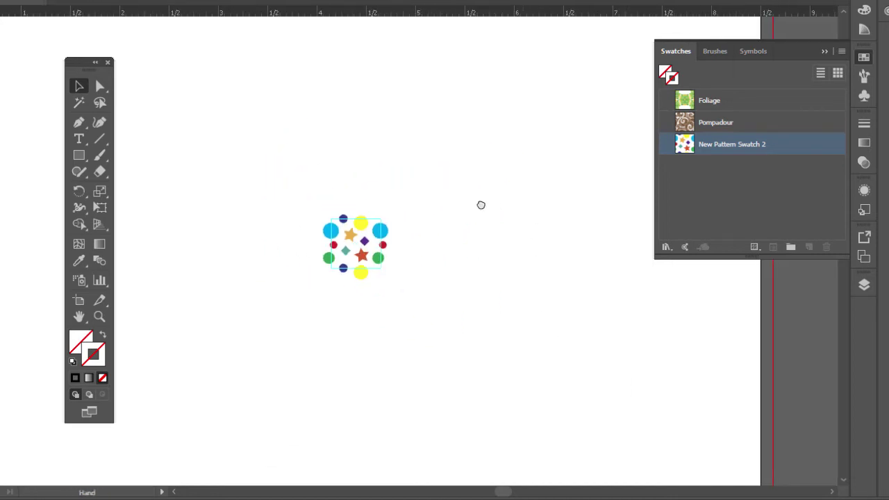
left_click_drag(480, 204, 361, 198)
key("m")
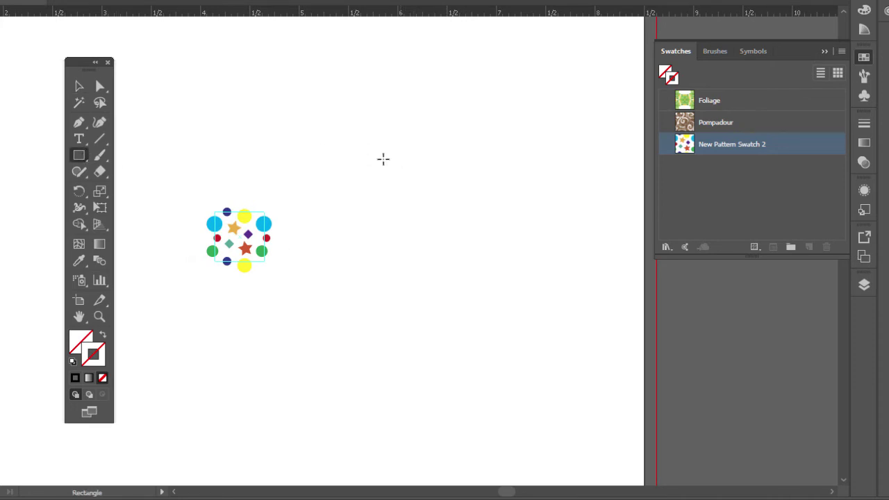
left_click_drag(381, 167, 598, 394)
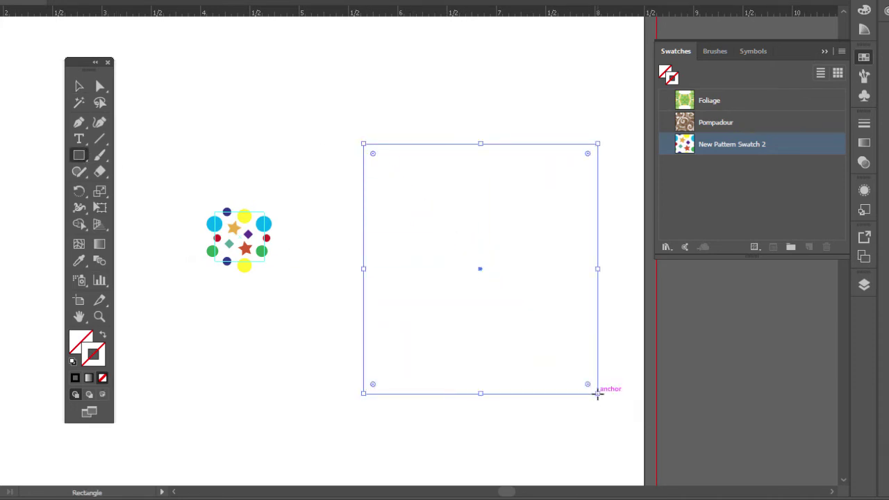
- Fill the new square with New Pattern Swatch 2
left_click(80, 343)
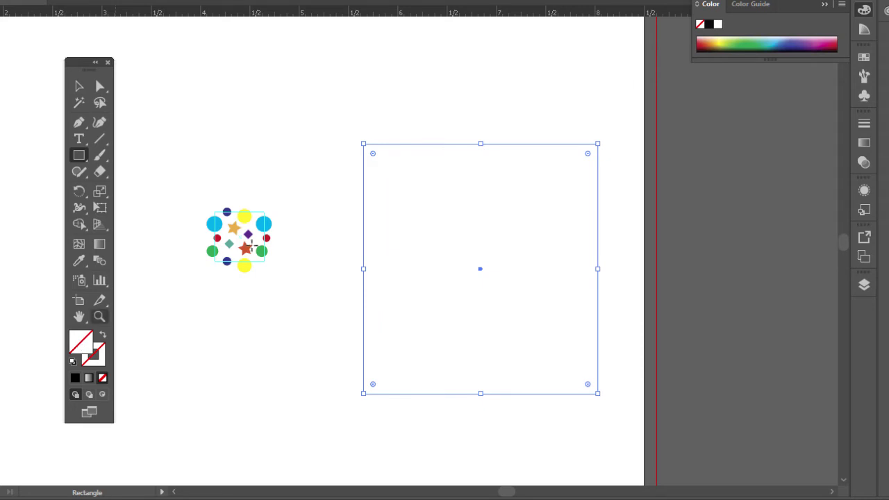
left_click(864, 57)
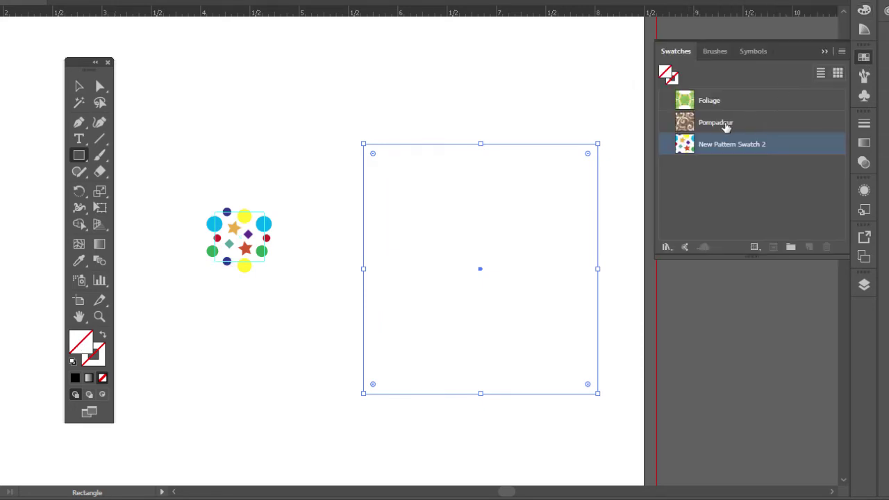
left_click(684, 144)
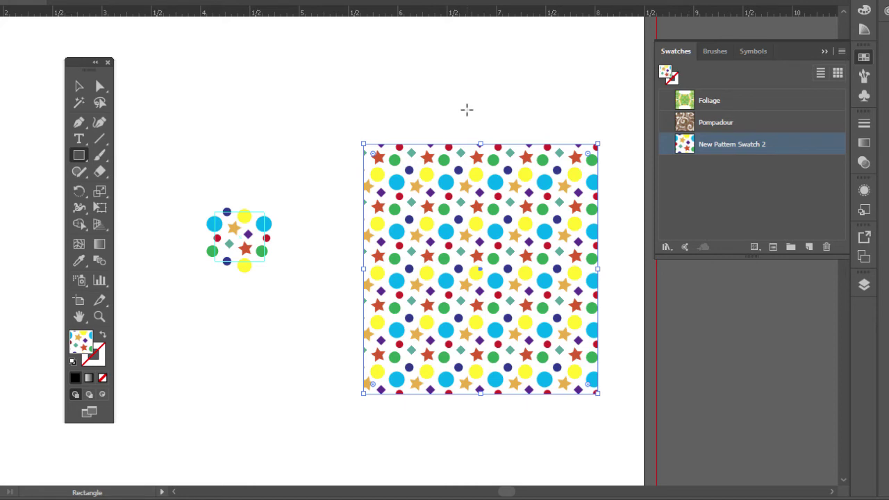
key("z")
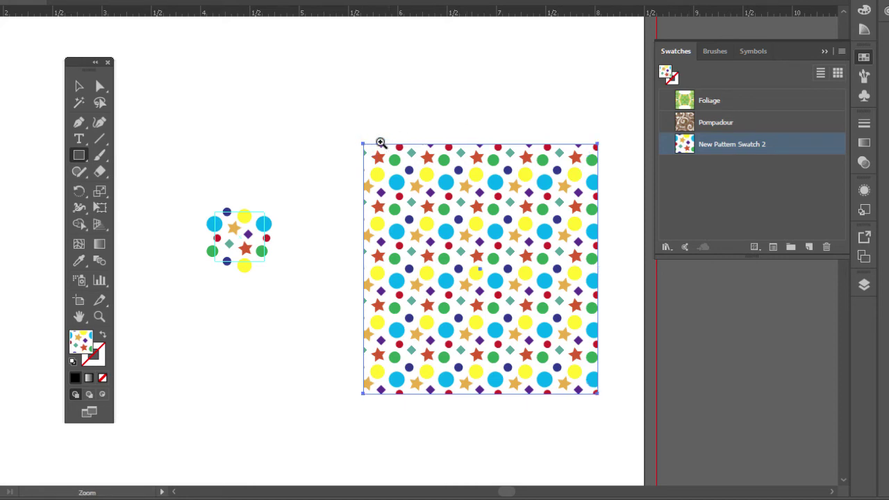
left_click_drag(381, 143, 679, 391)
key("space")
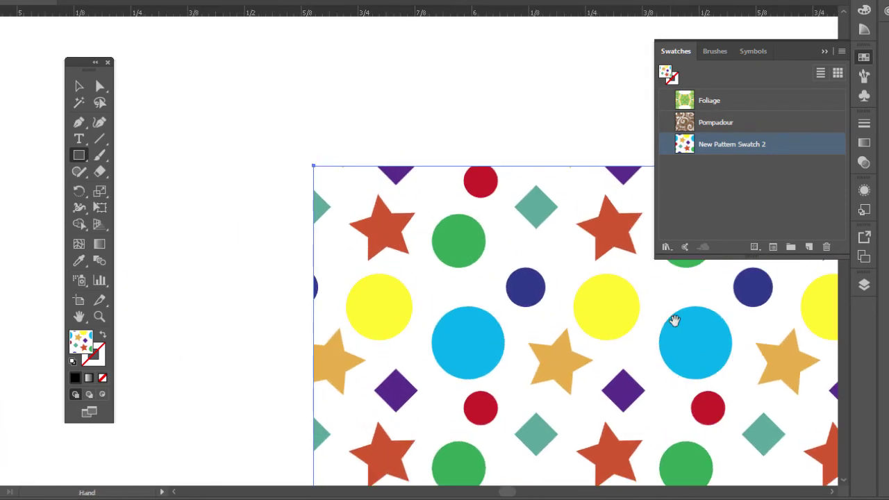
left_click_drag(675, 318, 443, 145)
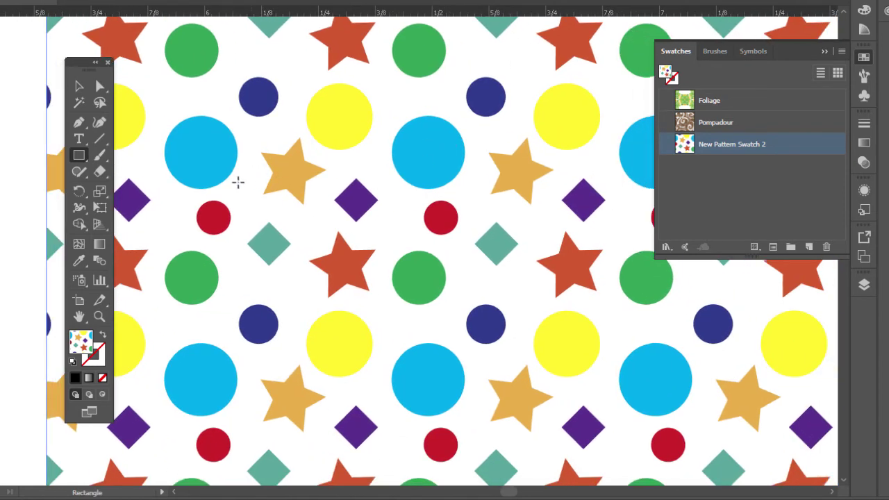